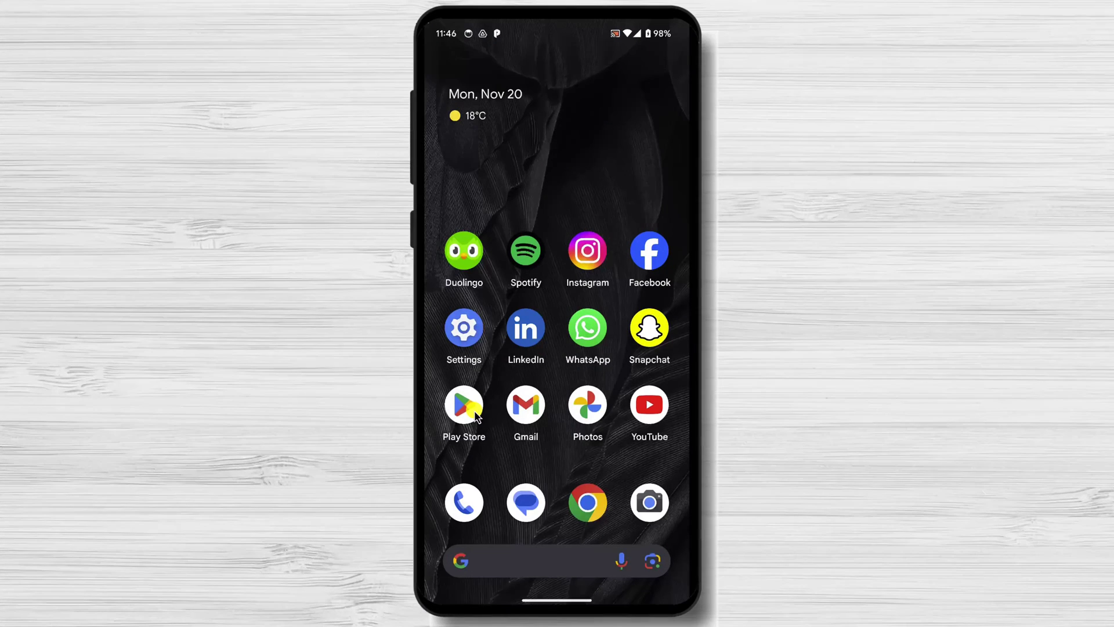
- Search the Play Store for 'dual space', then install and open Multiple Accounts: Dual Space
click(473, 409)
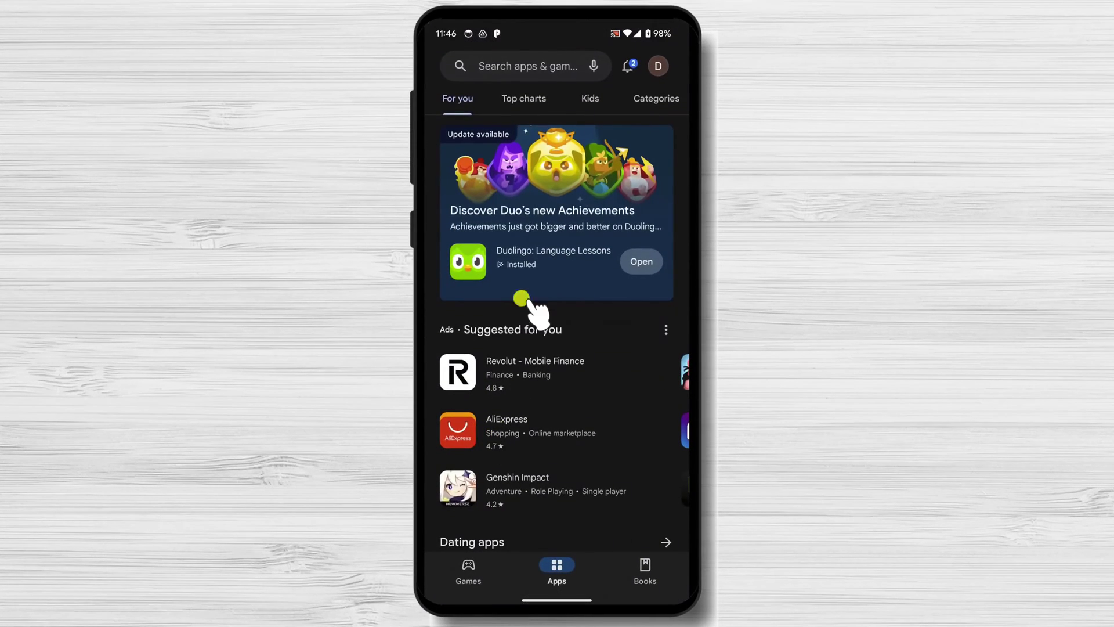
click(535, 71)
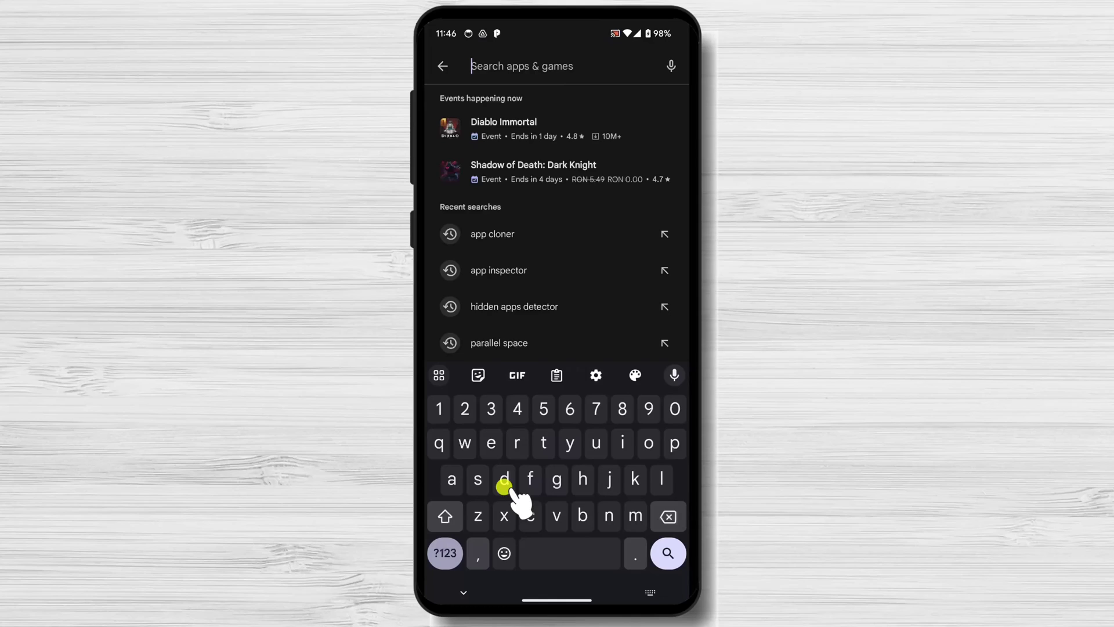
text(dua)
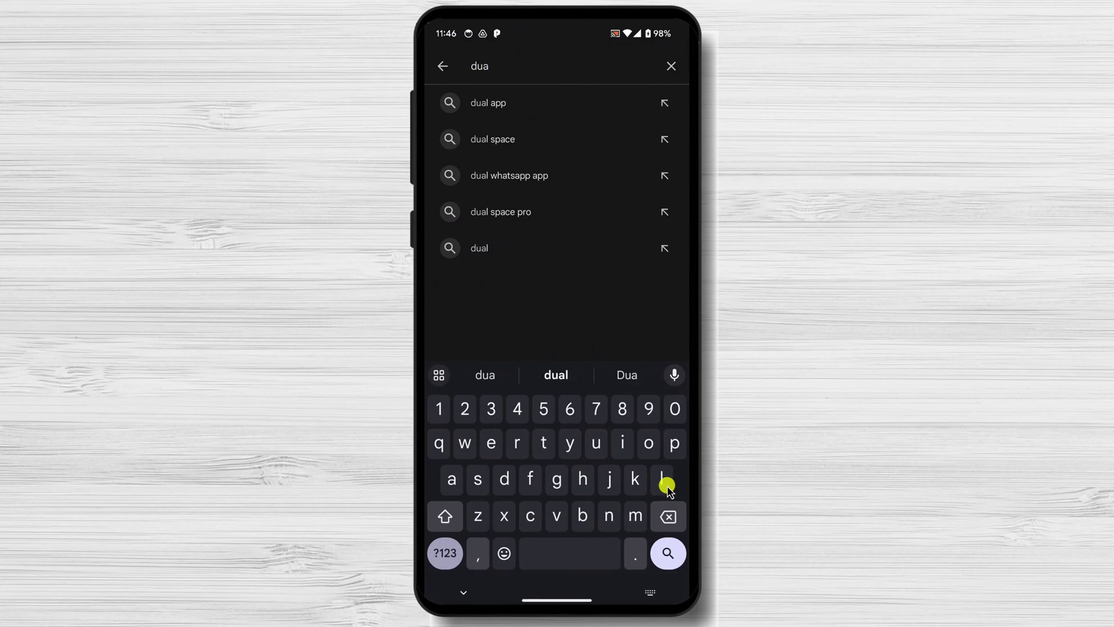
text(l s)
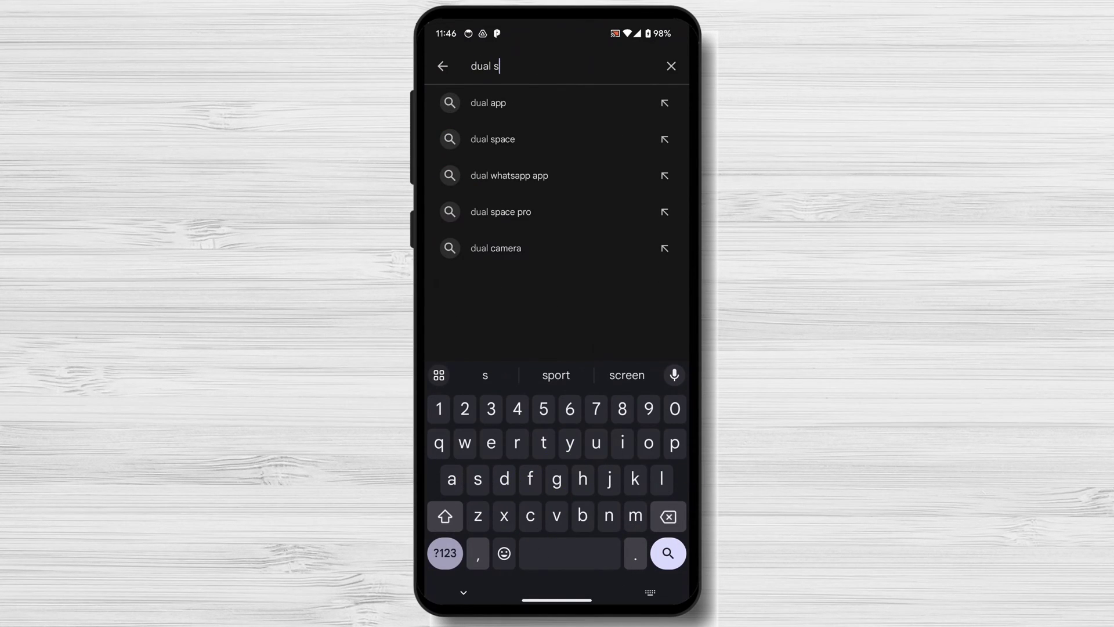
text(pace)
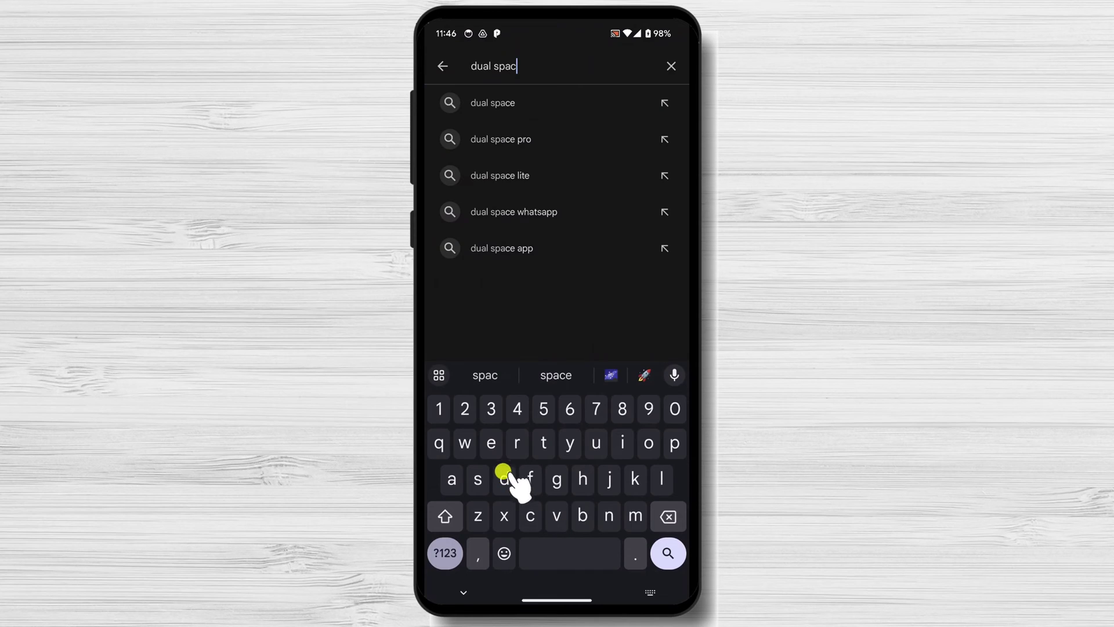
click(487, 104)
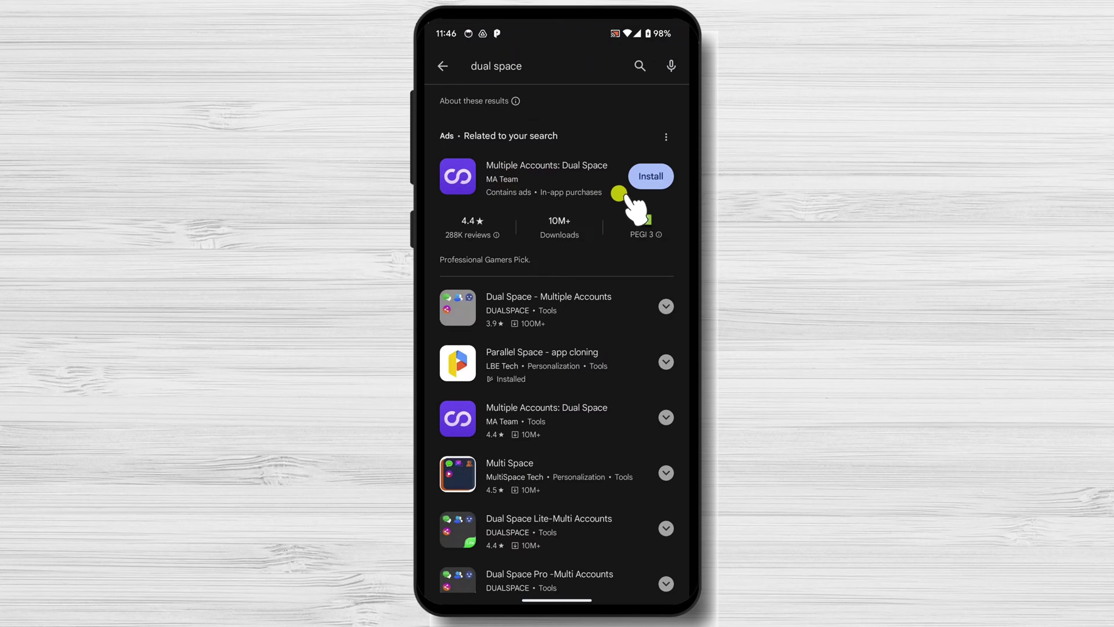
click(649, 177)
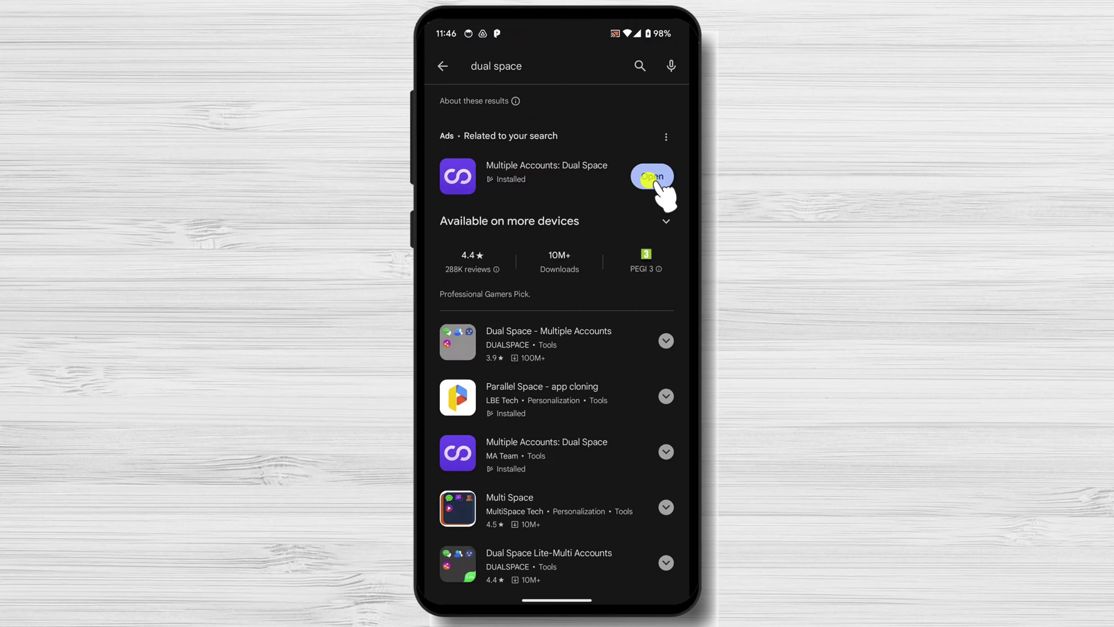
click(650, 180)
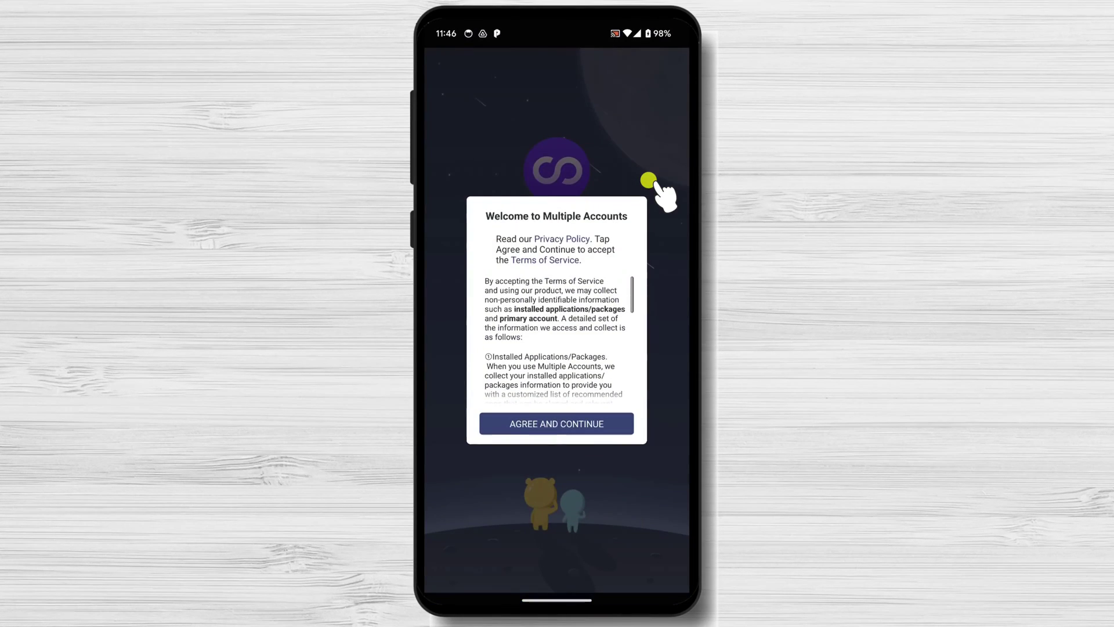
- Agree to the Dual Space terms and scroll the add-app list down to Chrome
click(561, 429)
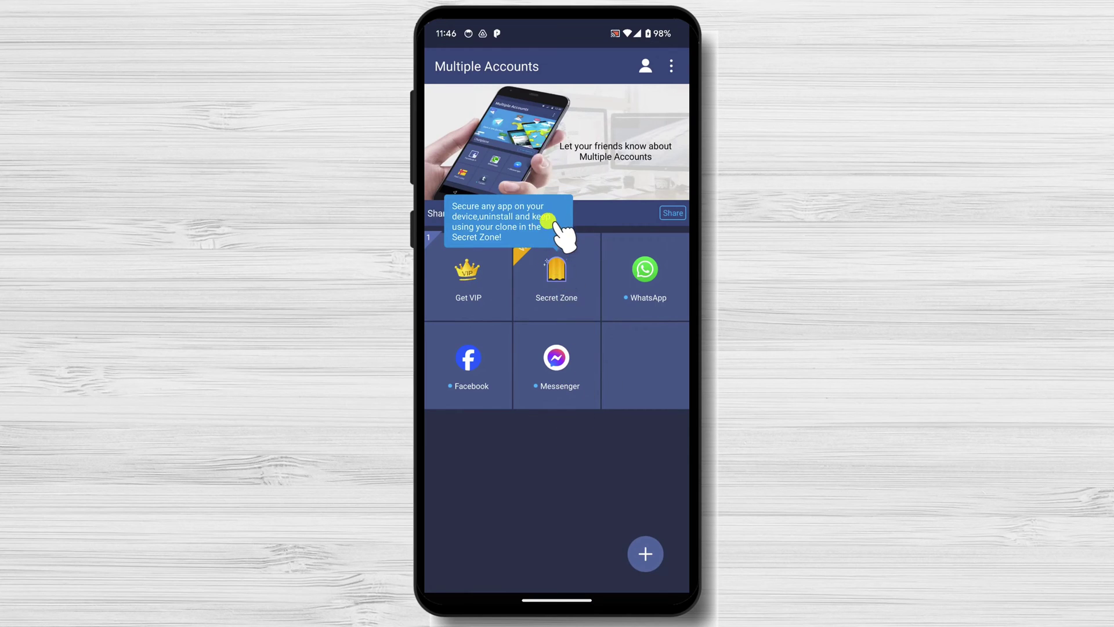
click(645, 551)
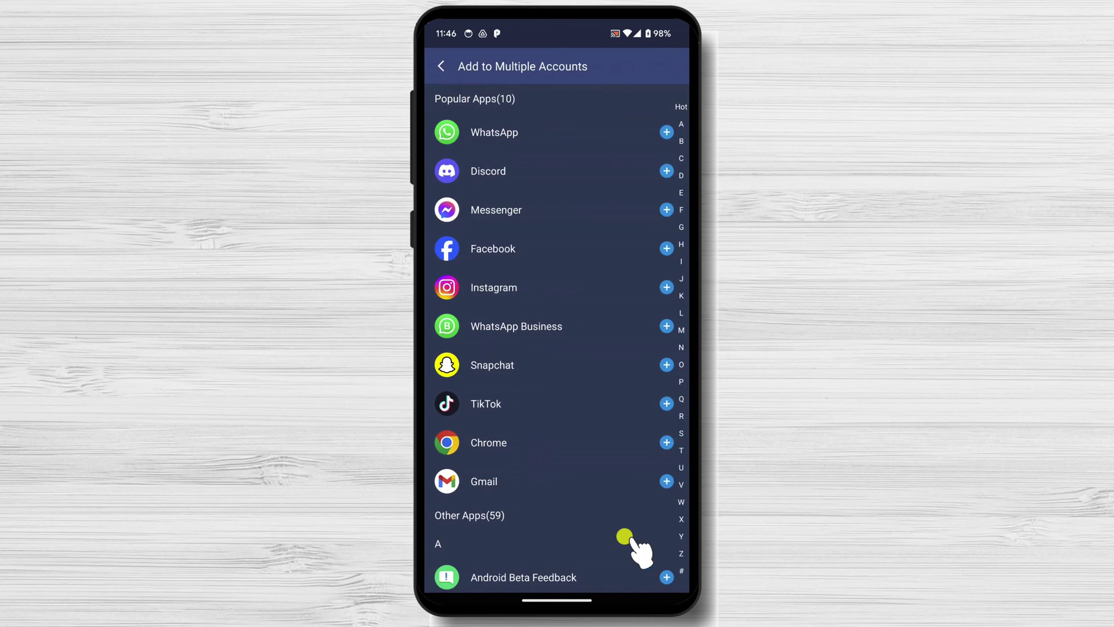
drag(590, 520, 590, 281)
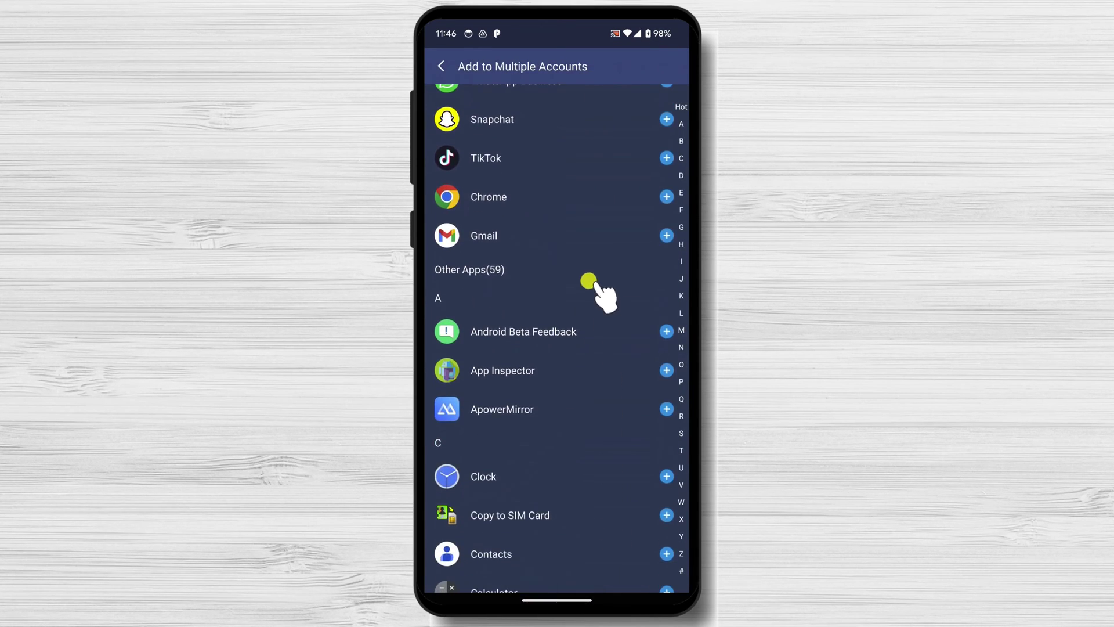
drag(587, 547, 553, 222)
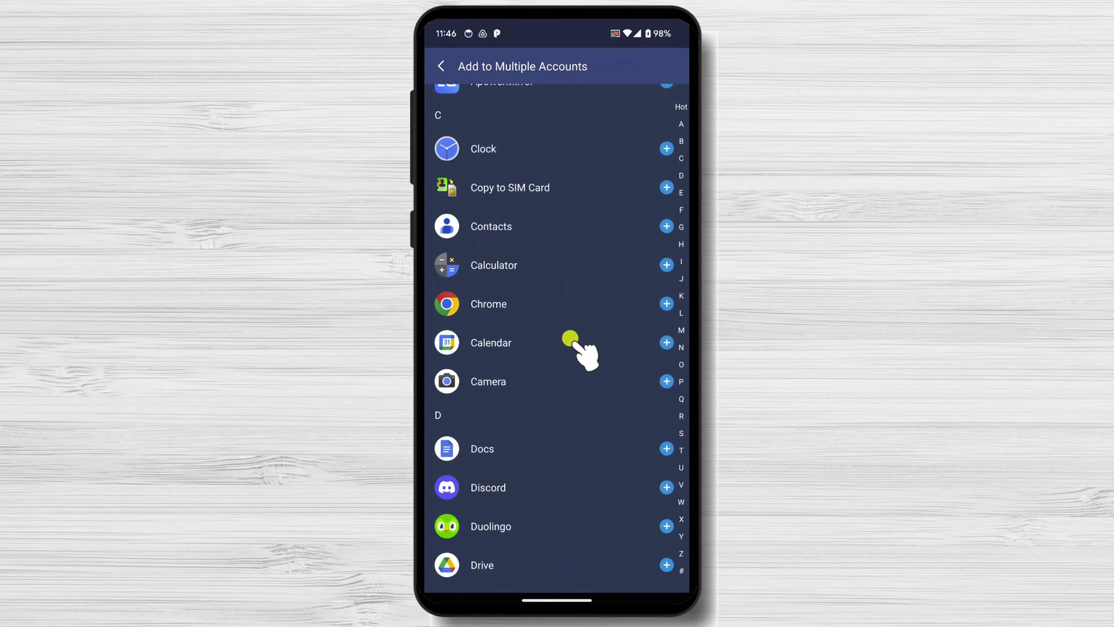
drag(572, 338, 590, 293)
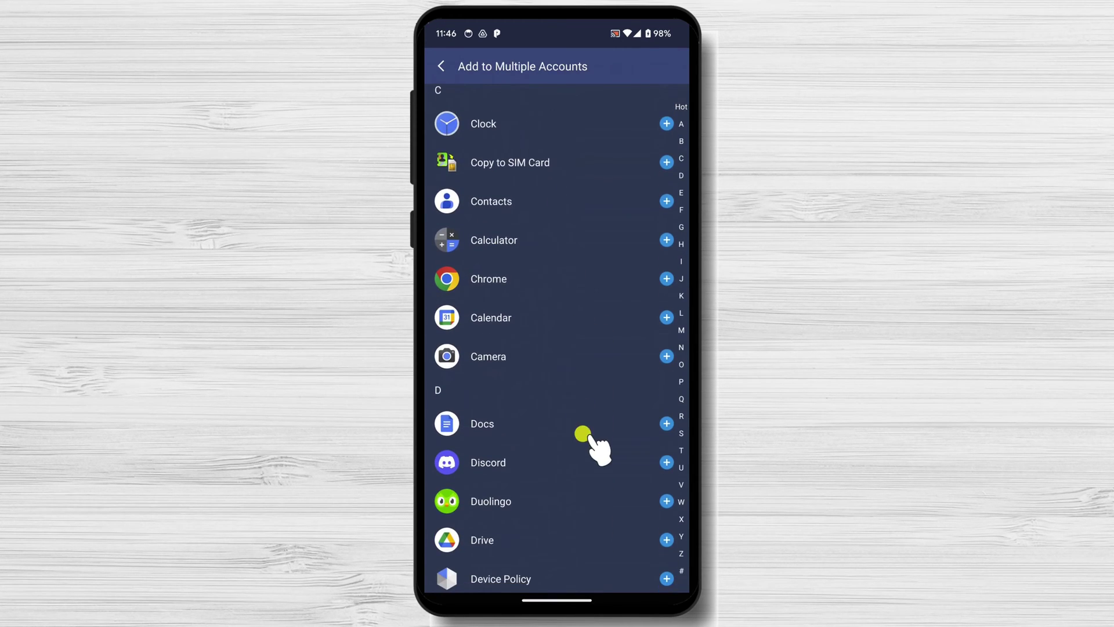
- Add Chrome as a clone and open it, turning off the notification reminder
click(666, 280)
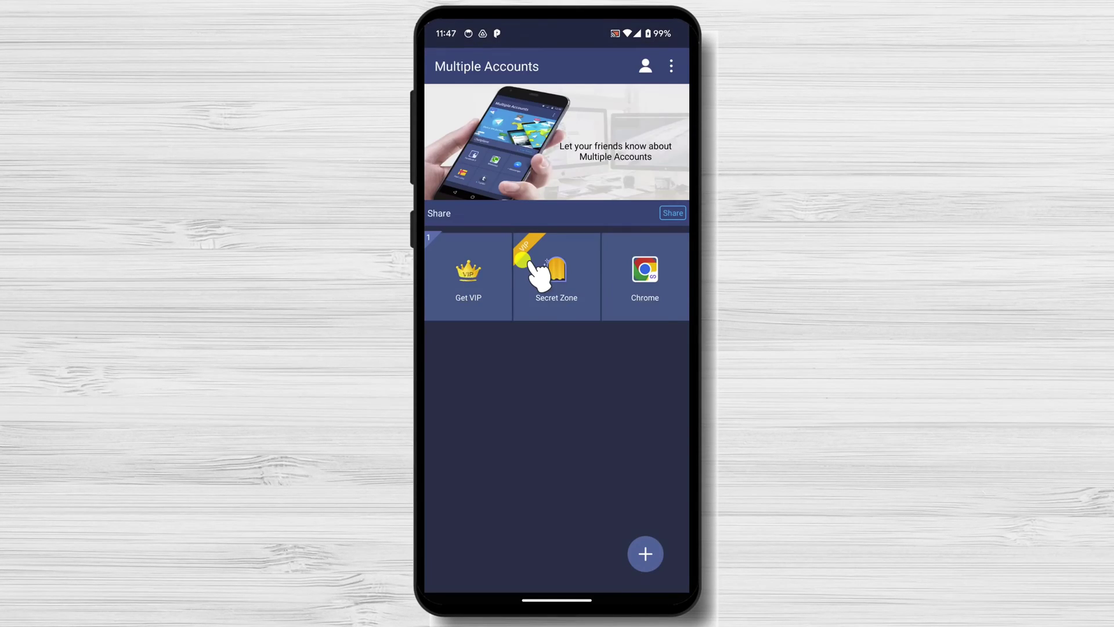
click(646, 288)
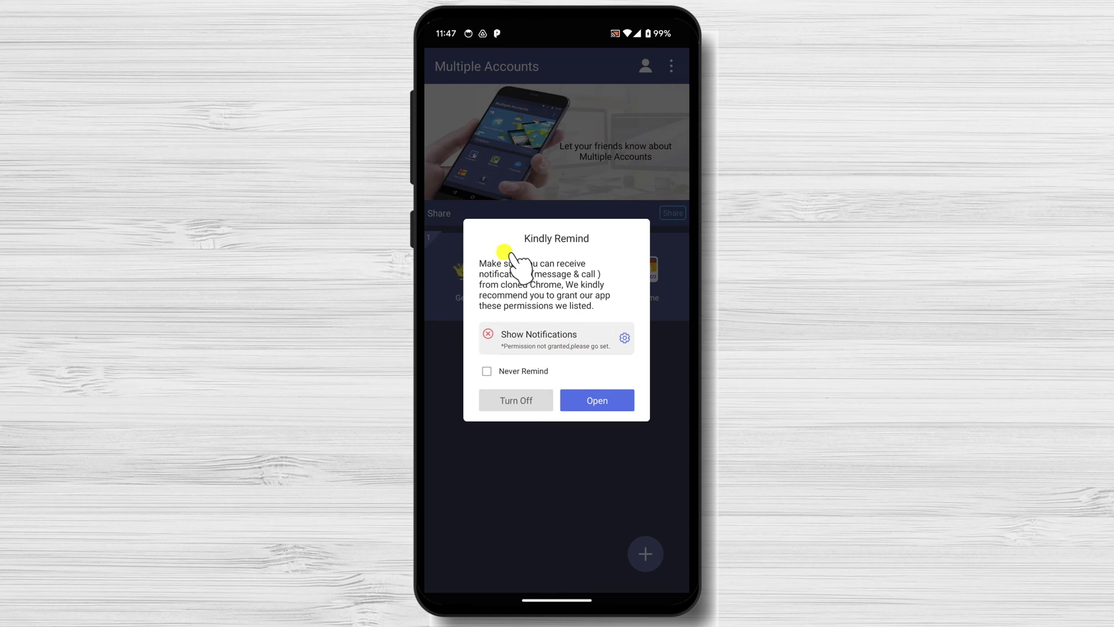
click(522, 399)
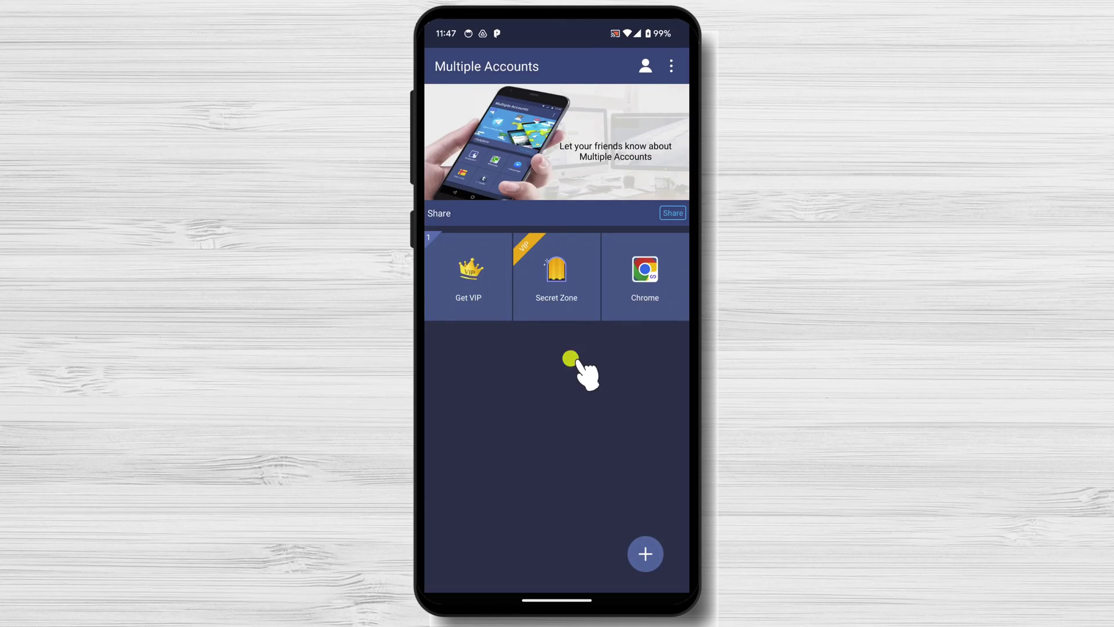
click(651, 270)
click(602, 406)
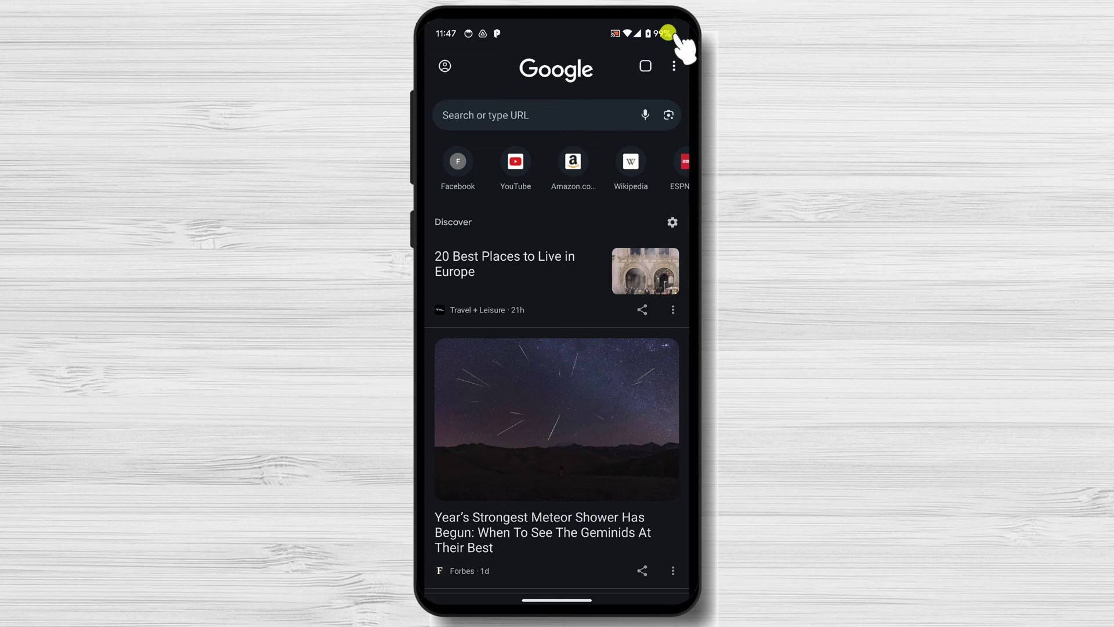
- In the cloned Chrome, run a Google search for 'test'
click(674, 65)
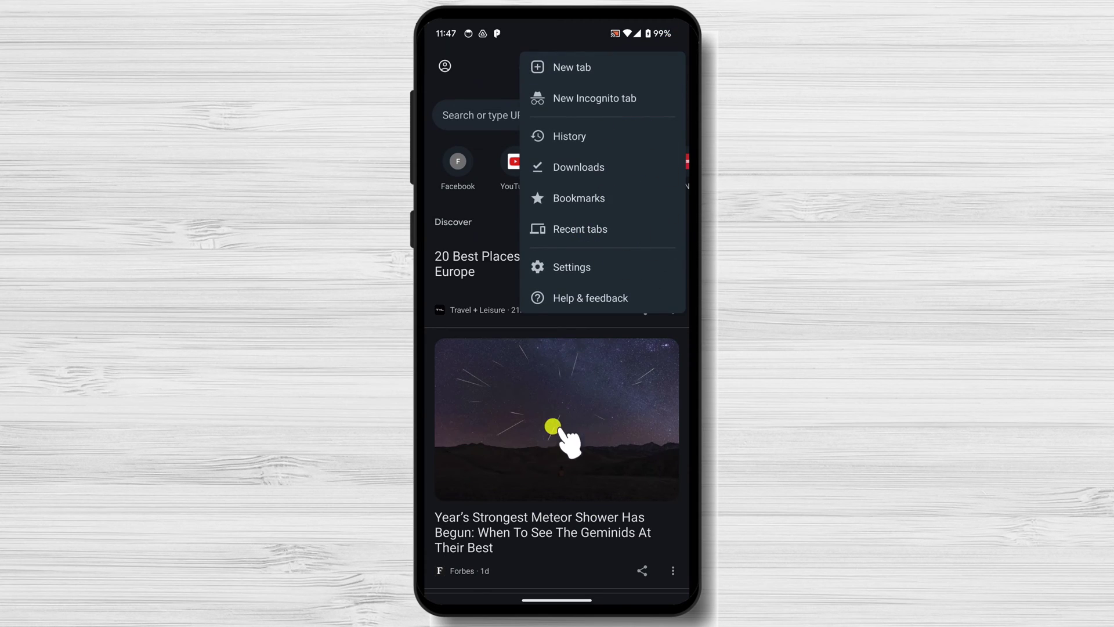
click(567, 498)
click(520, 114)
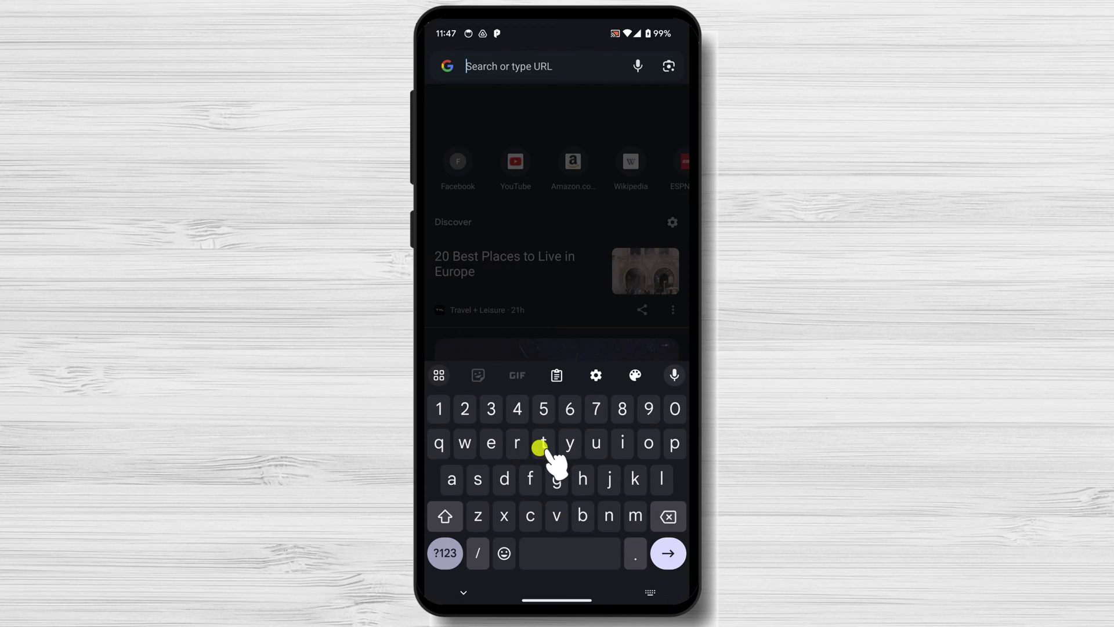
text(test&oq=)
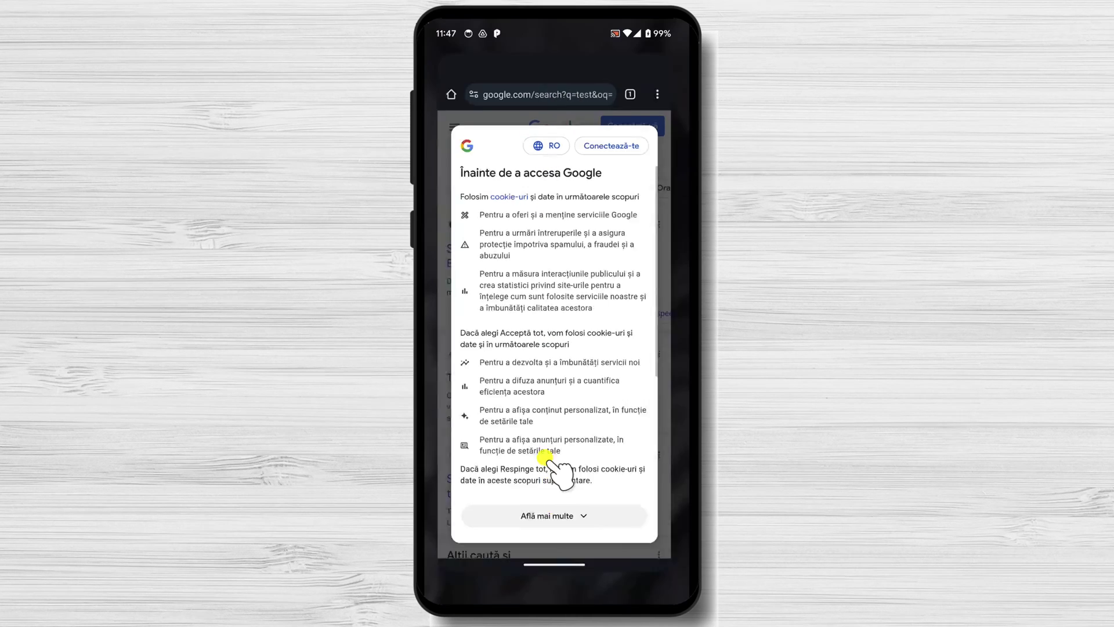
- Open the original Chrome, switch to the clone via Recents, and accept Google's cookie notice with Acceptă tot
click(586, 504)
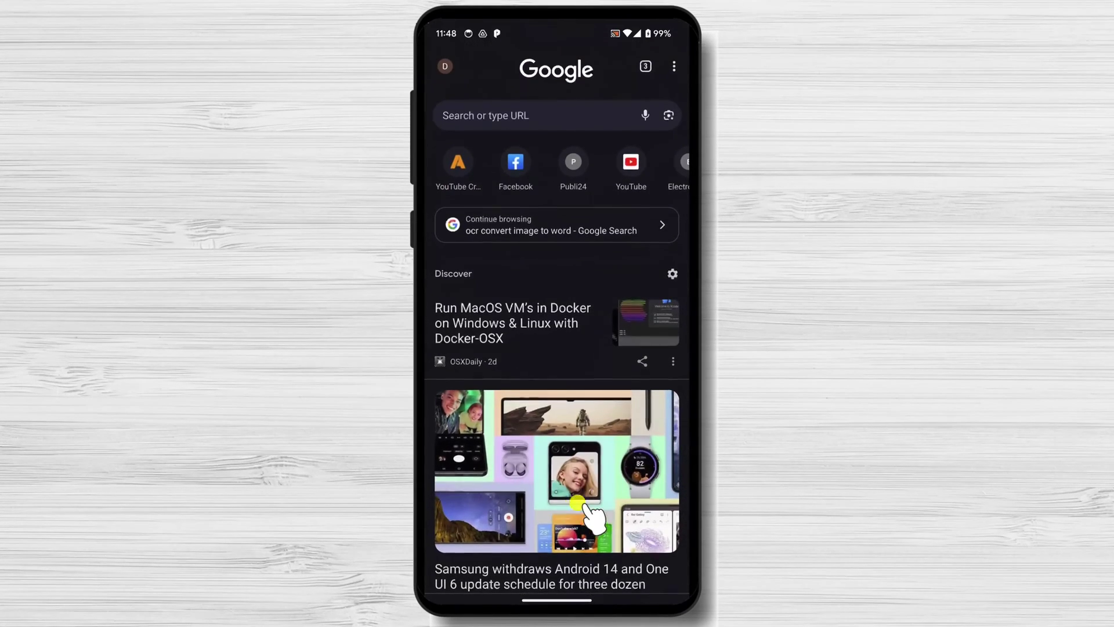
drag(548, 599, 623, 386)
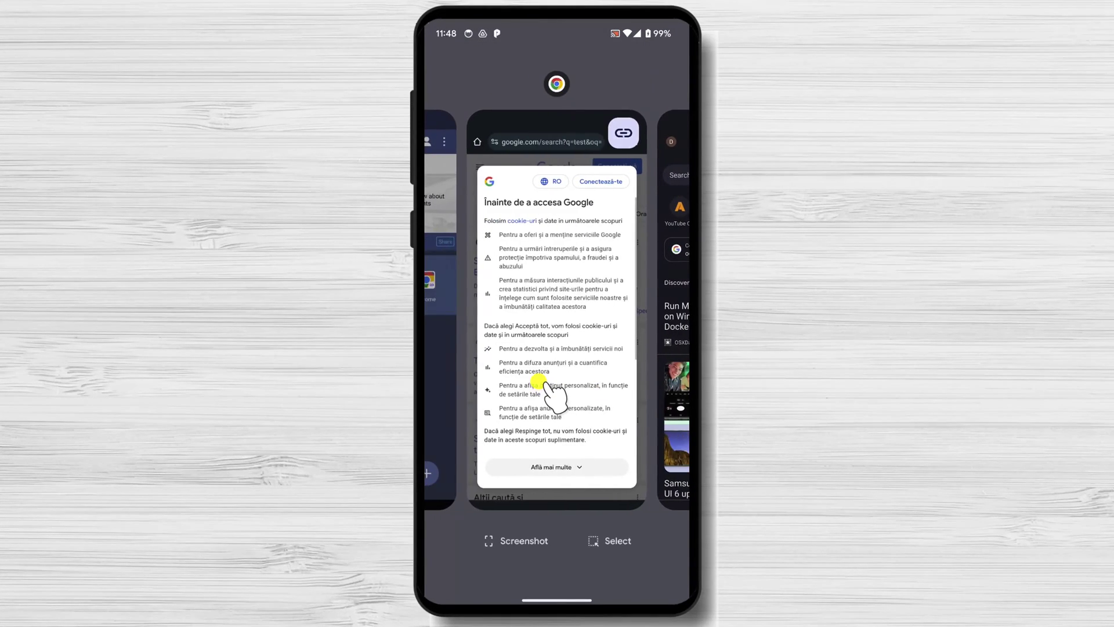
click(542, 381)
click(594, 554)
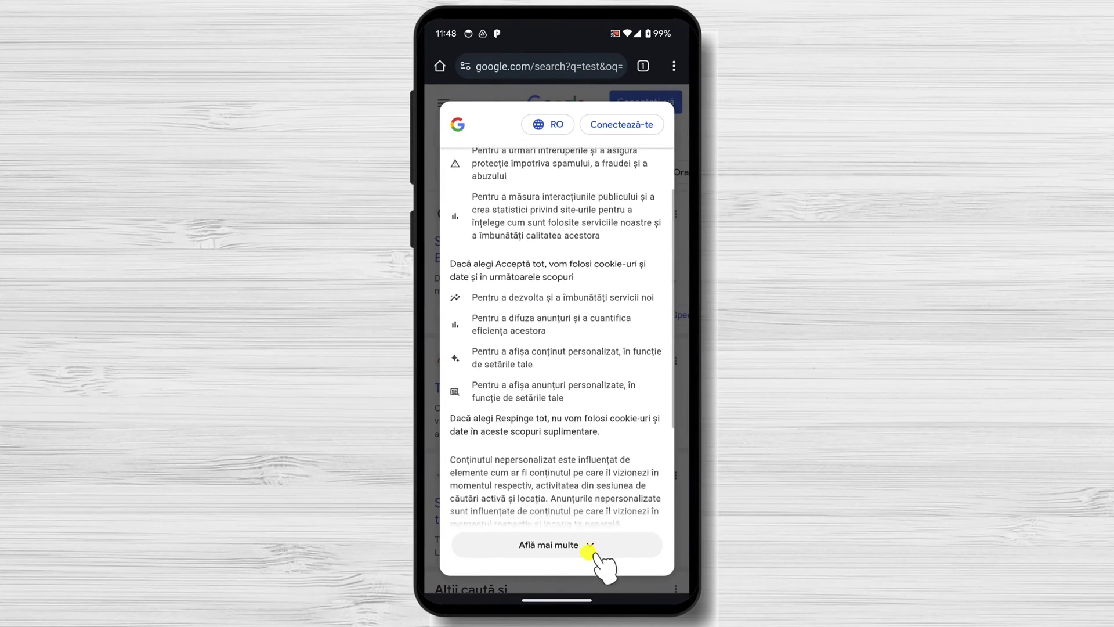
click(578, 464)
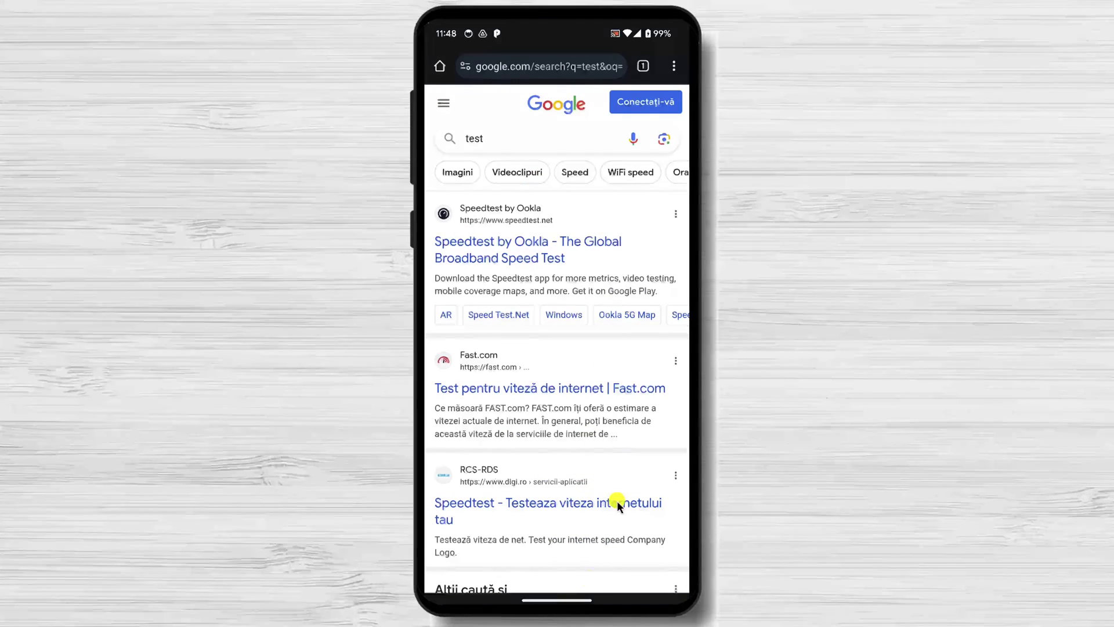
- Switch between the original and cloned Chrome in Recents, then return home to Multiple Accounts
drag(556, 600, 580, 443)
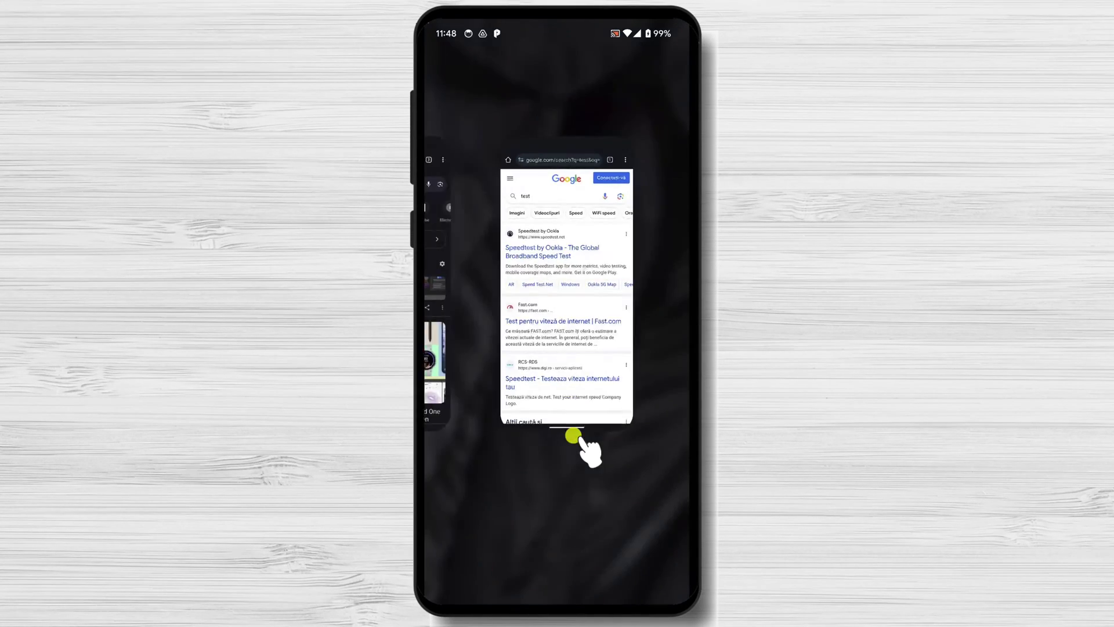
drag(500, 423, 691, 424)
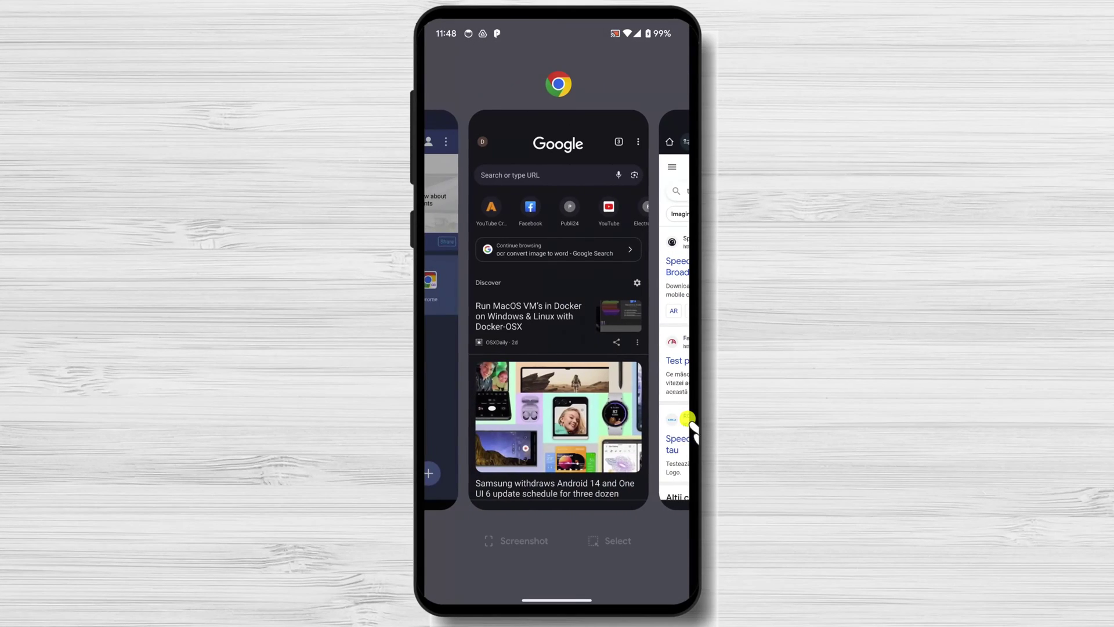
click(595, 401)
drag(579, 602, 634, 435)
drag(525, 436, 567, 417)
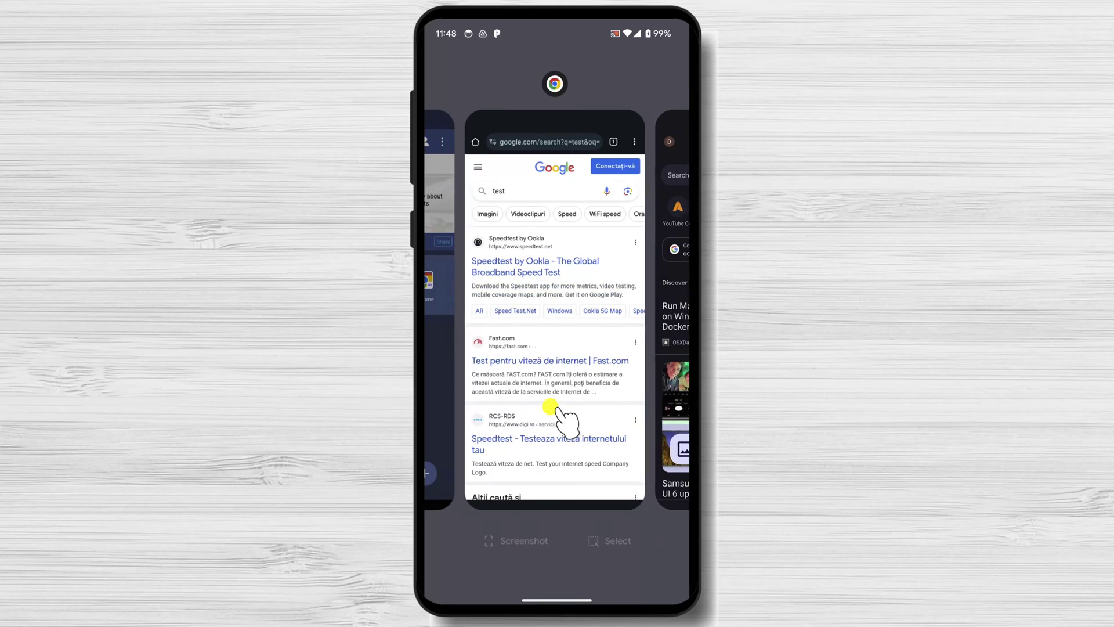
click(567, 422)
drag(558, 602, 573, 509)
click(539, 253)
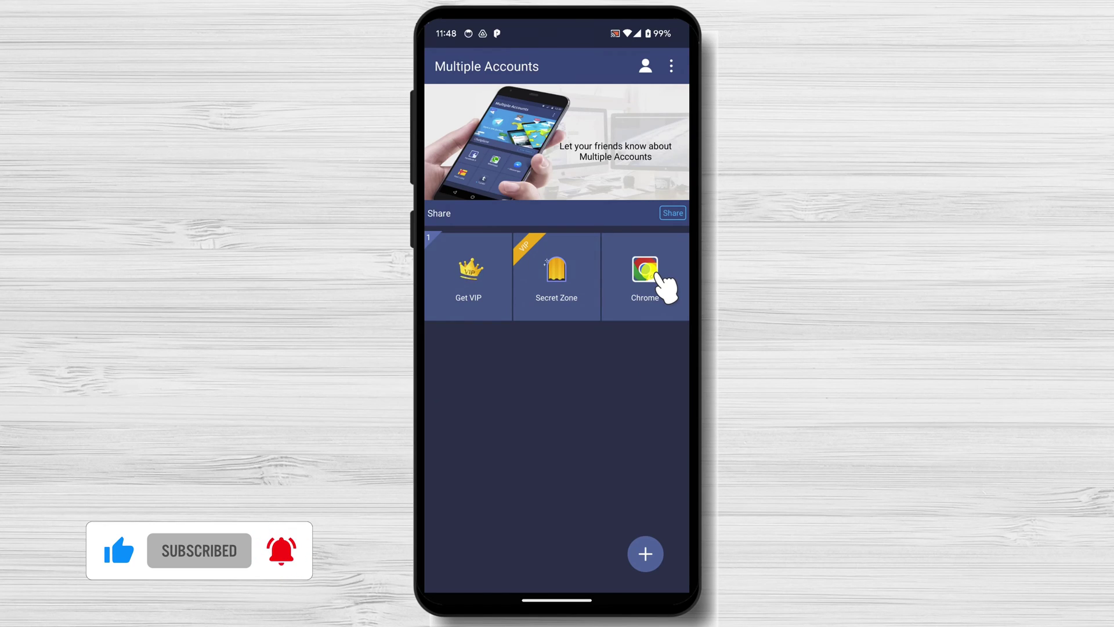
- Delete the Chrome clone from the Dual Space grid and open the add-app list
click(653, 279)
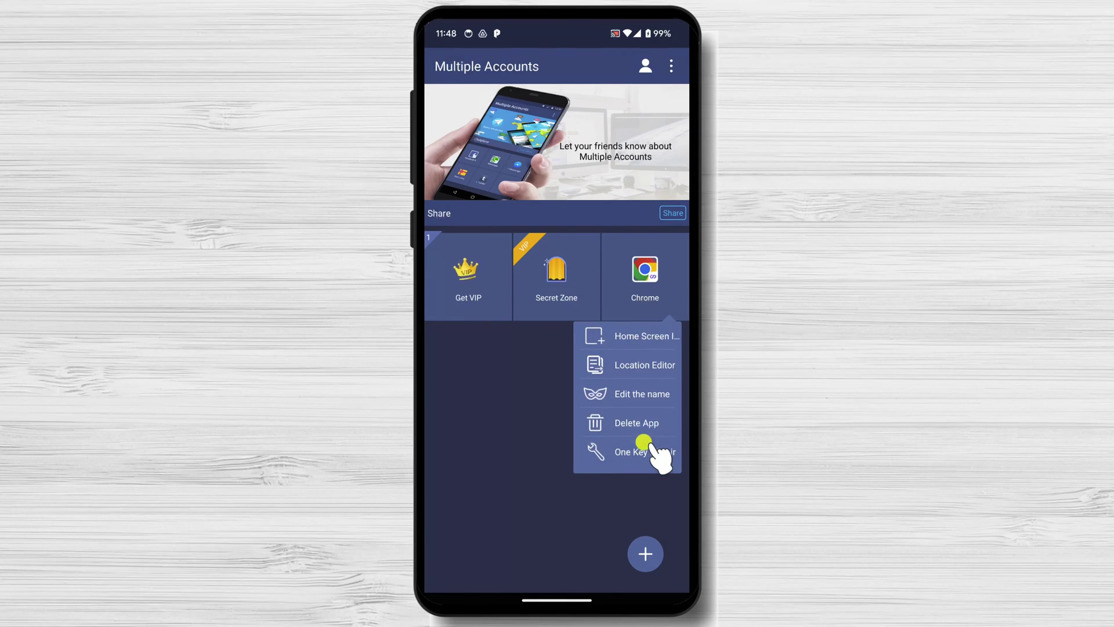
click(623, 421)
click(641, 372)
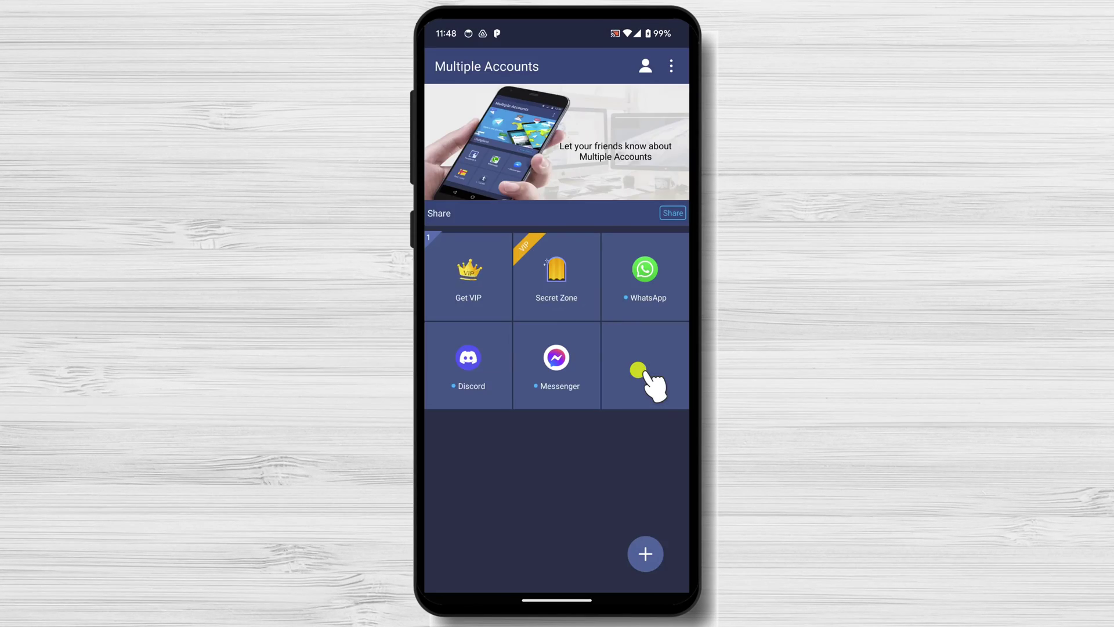
click(645, 551)
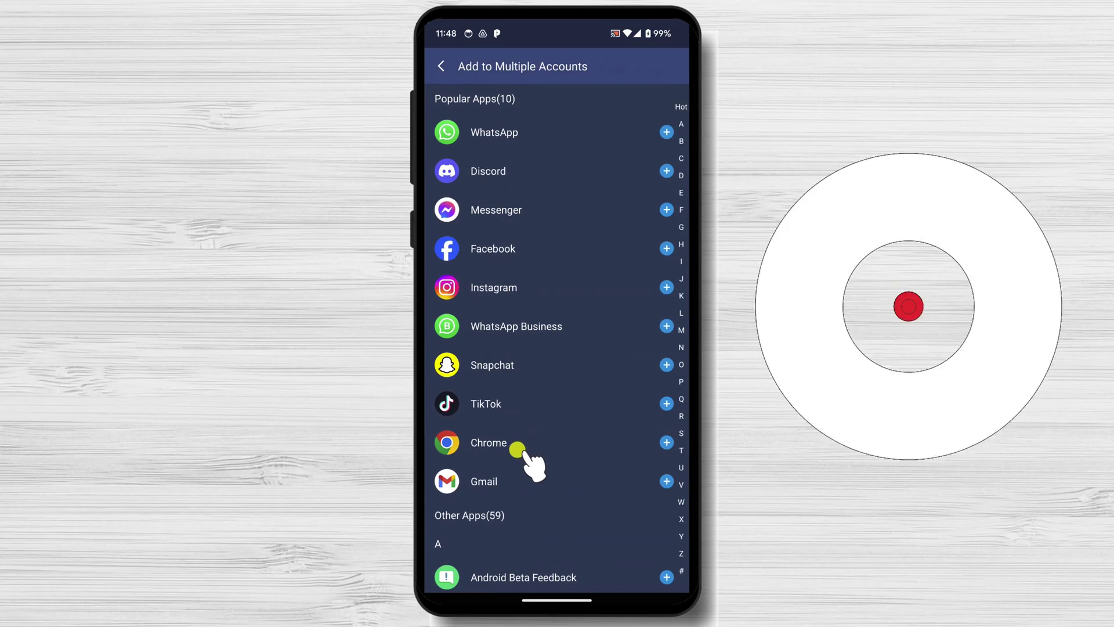